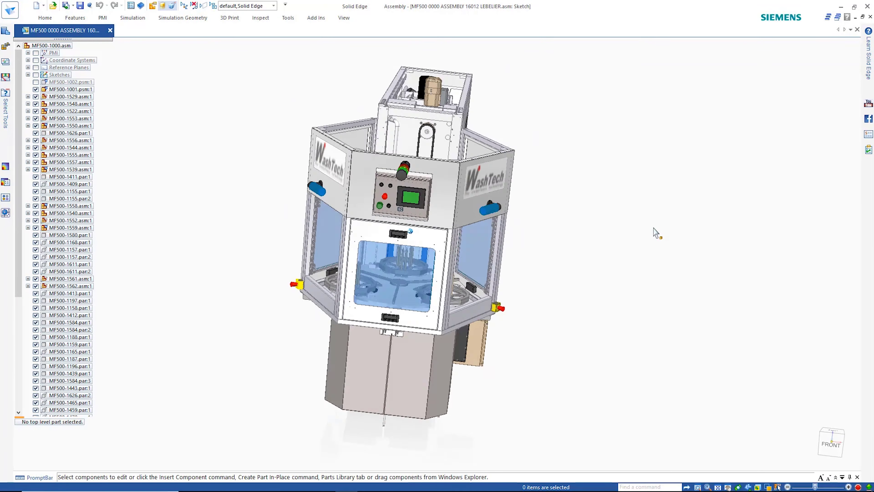
Step: Apply the 2-Top Cover display configuration and open MF500-1001.psm for in-place editing
left_click(267, 7)
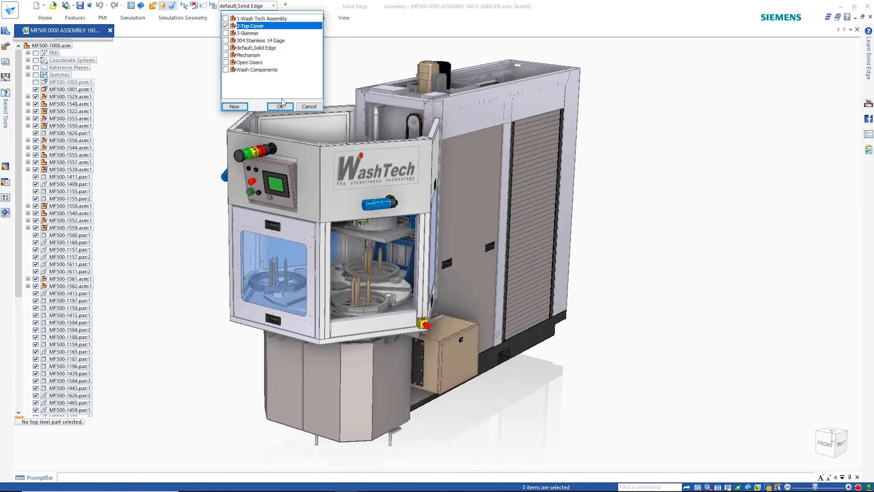
left_click(281, 105)
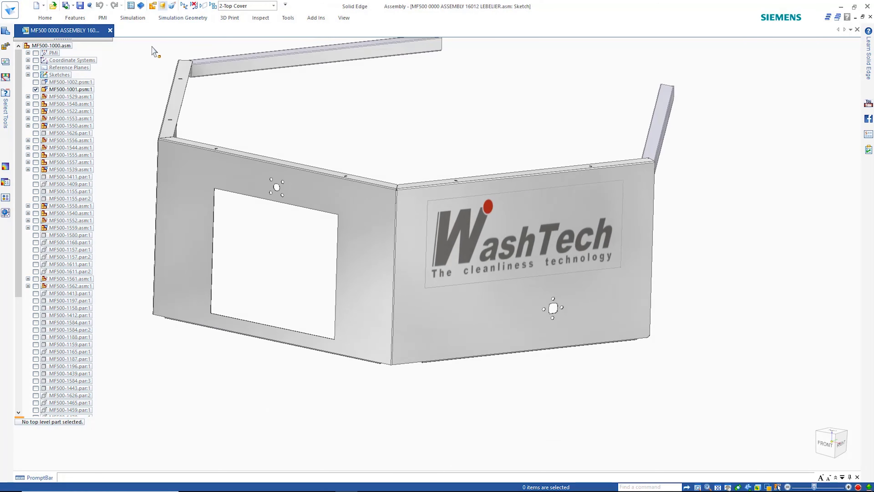
double_click(71, 89)
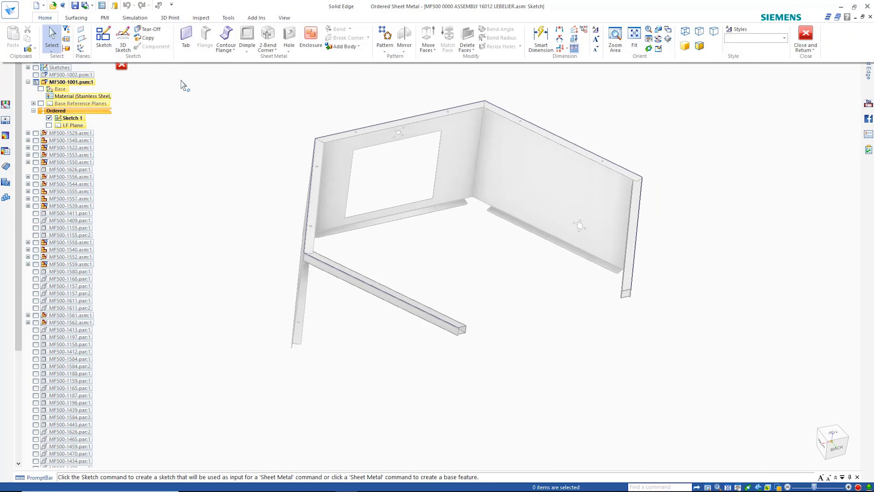
Step: Sketch an arch on LF Plane from the left panel end: vertical line about 799 mm, tangent half-circle arc, and equal line back down
left_click(72, 125)
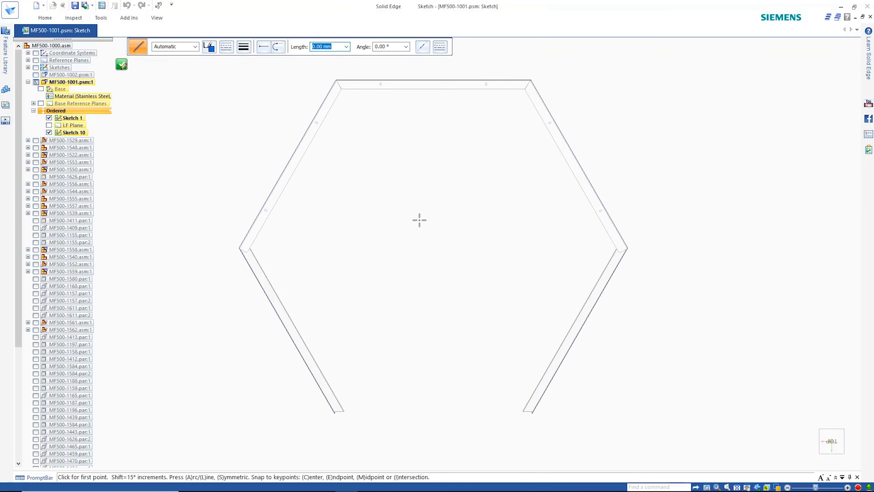
left_click(334, 413)
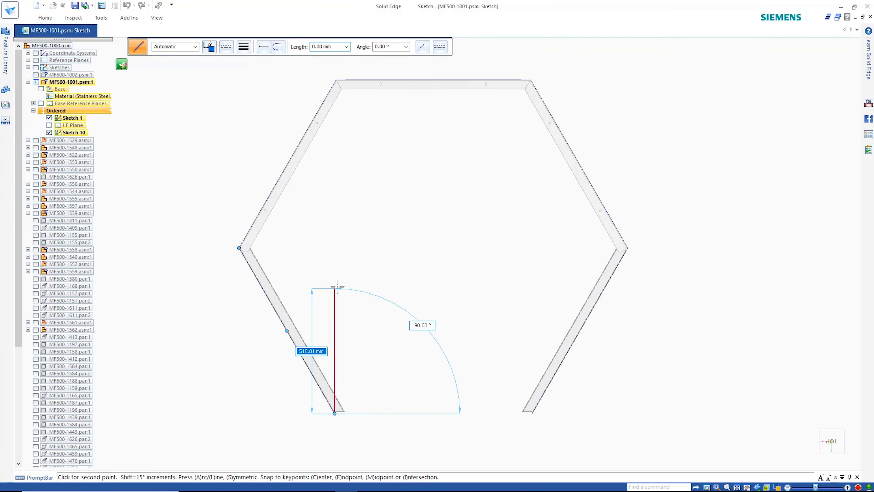
left_click(334, 217)
left_click(506, 217)
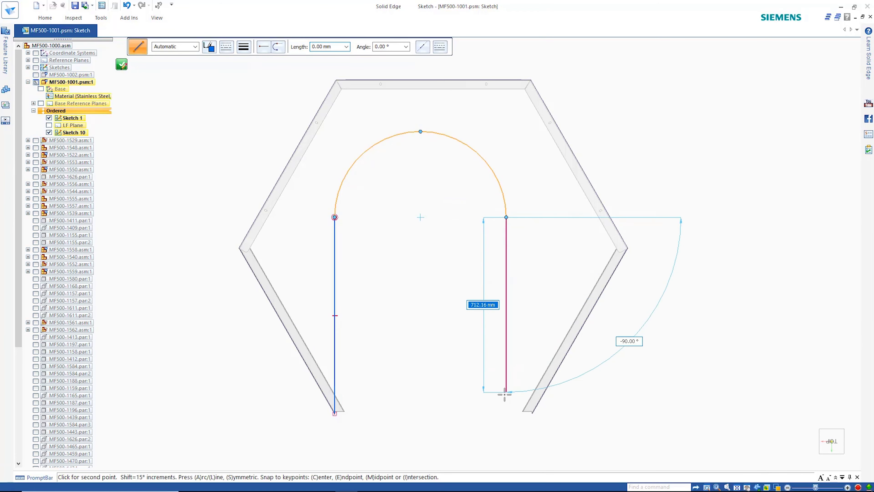
left_click(506, 413)
key("Escape")
Step: Dimension the length of the arch's right vertical line
right_click(734, 189)
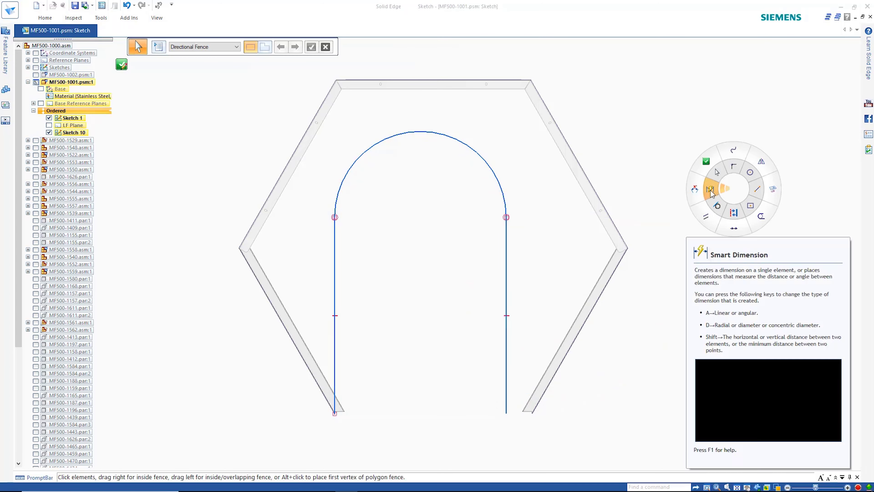
left_click(714, 189)
left_click(509, 258)
left_click(646, 260)
key("Escape")
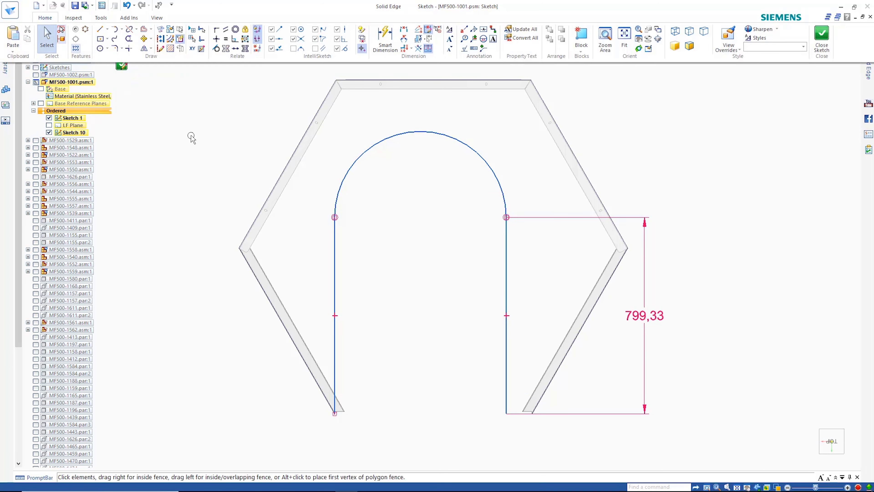
Step: Set the length of the arch's right vertical line to 839.3 mm
left_click(645, 316)
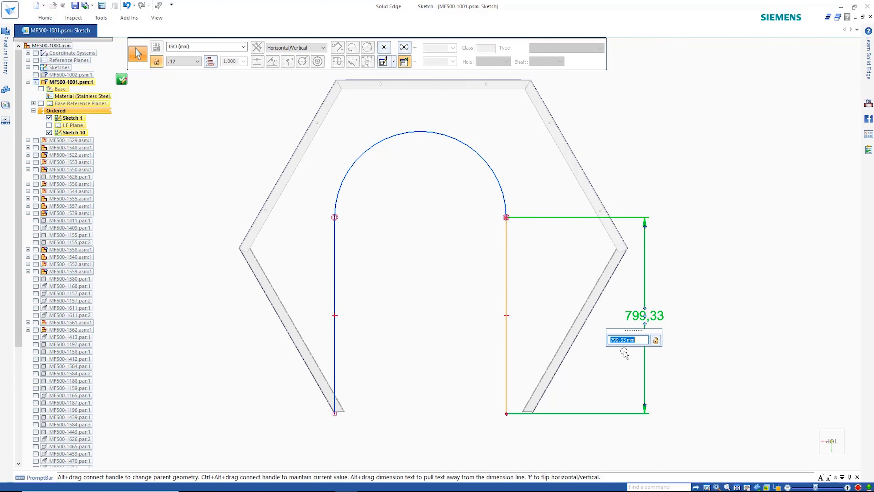
scroll(632, 338, "up", 8)
scroll(632, 338, "down", 18)
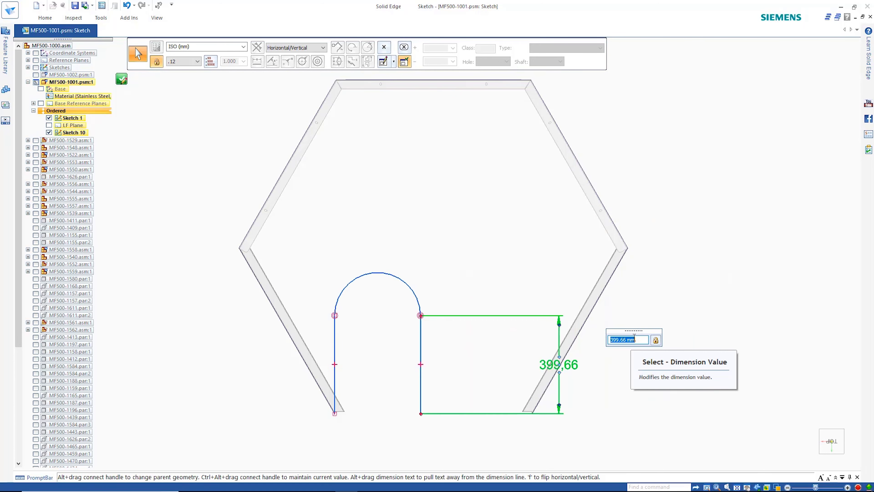
scroll(633, 338, "up", 9)
scroll(634, 338, "up", 2)
key("Return")
Step: Connect the arch's free lower endpoint to the outer corner of the right panel end and close the sketch
right_click_drag(671, 275, 672, 254)
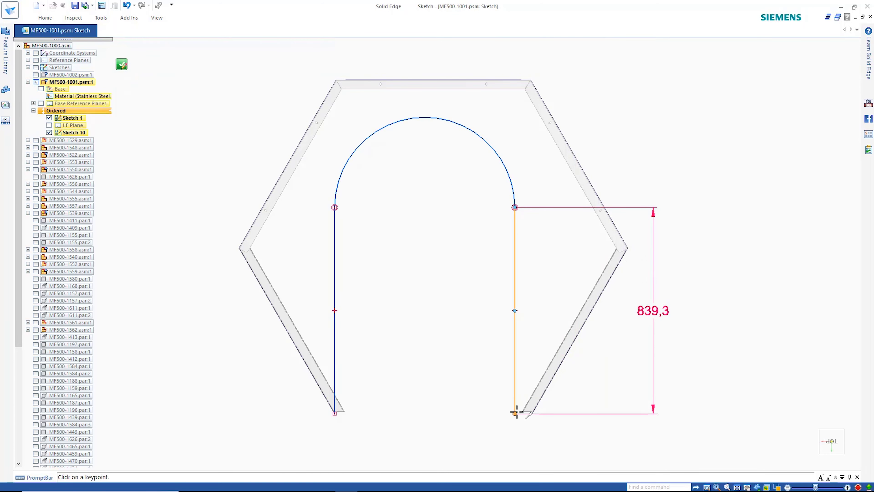
left_click(515, 413)
left_click(532, 413)
right_click_drag(636, 292, 659, 184)
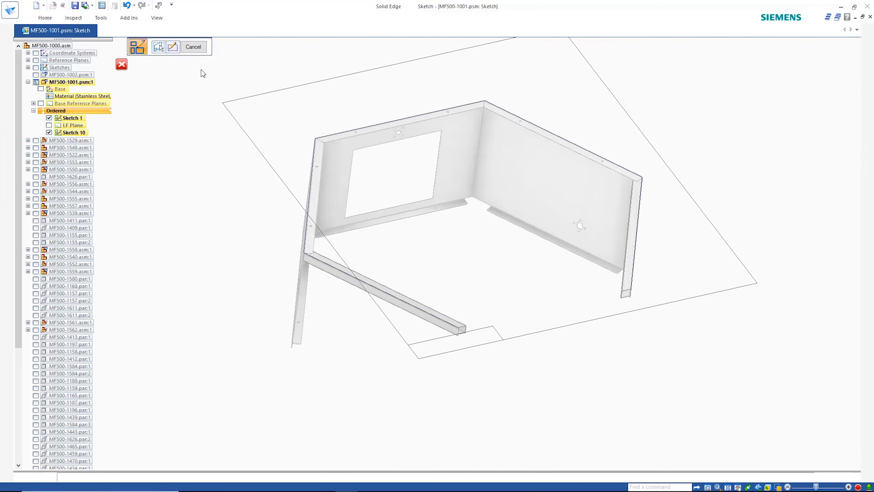
left_click(193, 47)
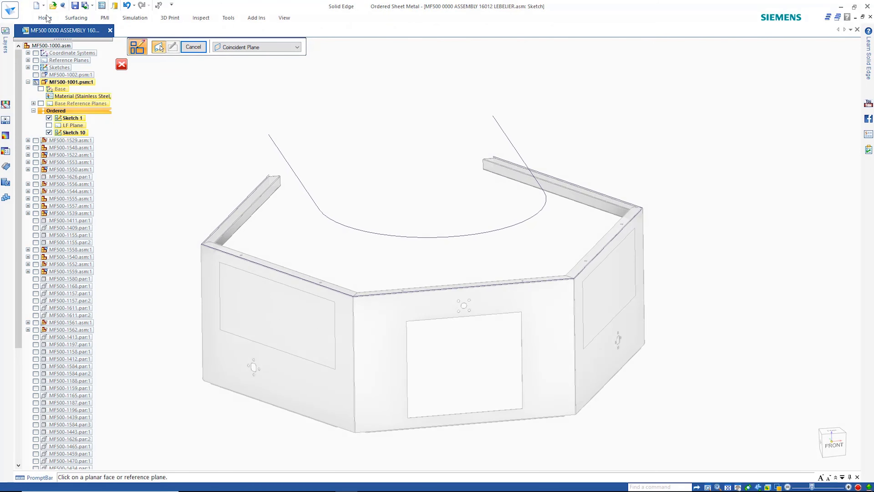
Step: Start a Lofted Flange between the panel outline and the arch, using triangulated bends with 10 segments in arcs
left_click(45, 17)
left_click(226, 48)
left_click(238, 68)
left_click(161, 49)
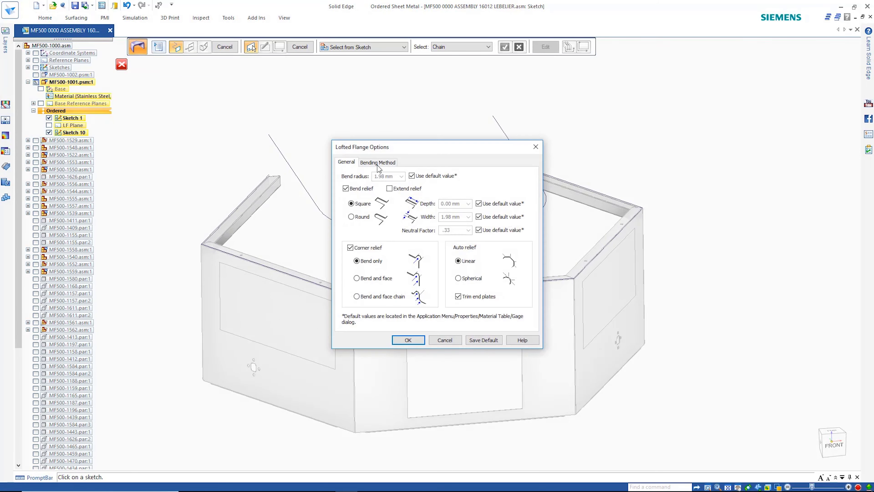
left_click(378, 162)
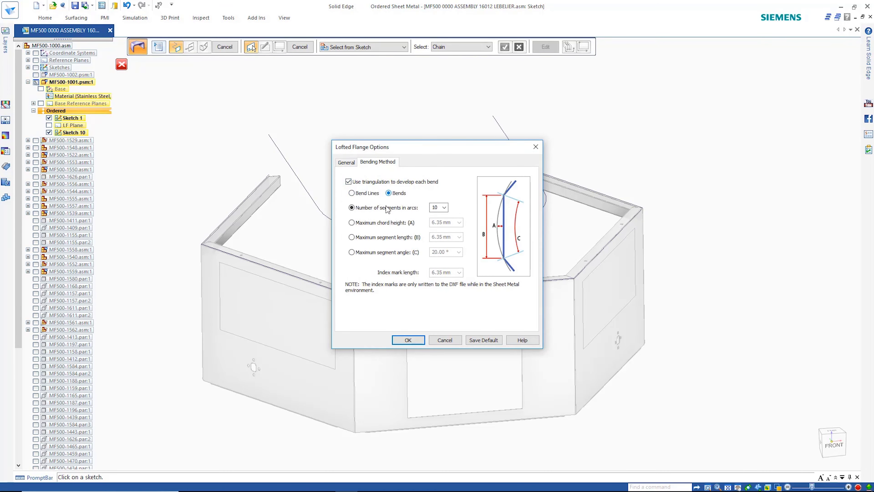
left_click(410, 340)
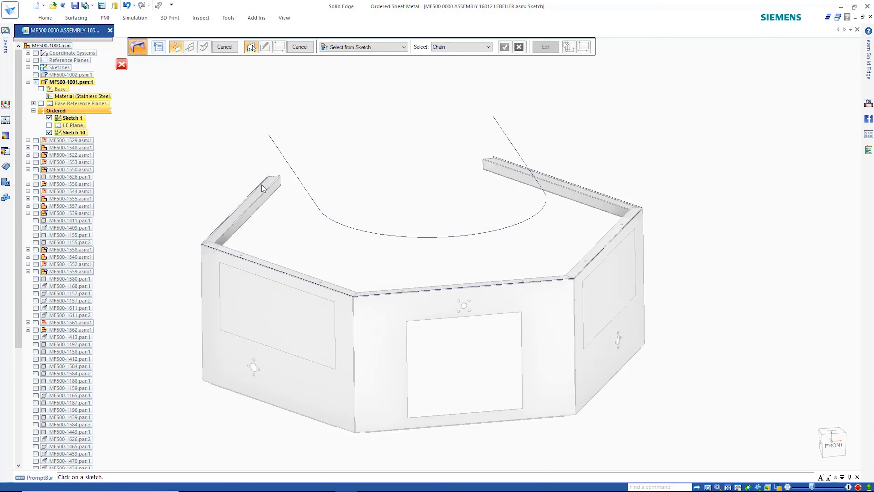
right_click(219, 136)
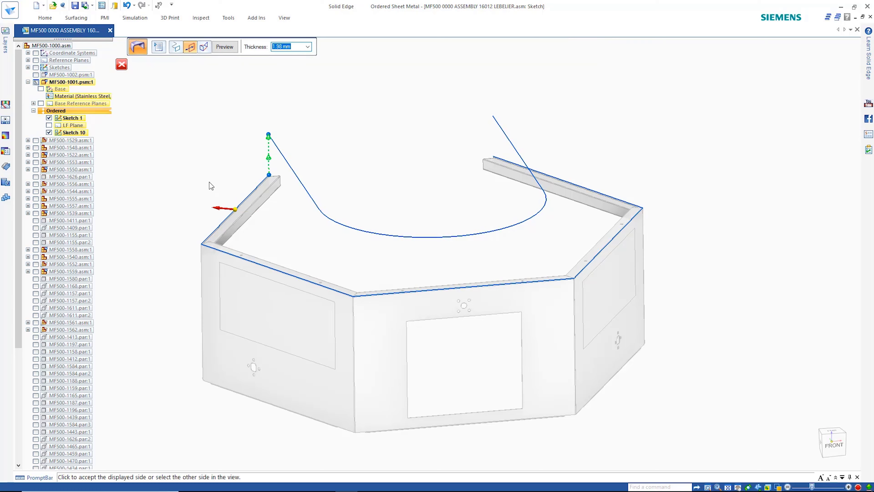
Step: Map the outline's vertices to the arch's endpoints in four sets and generate the lofted flange
left_click(205, 47)
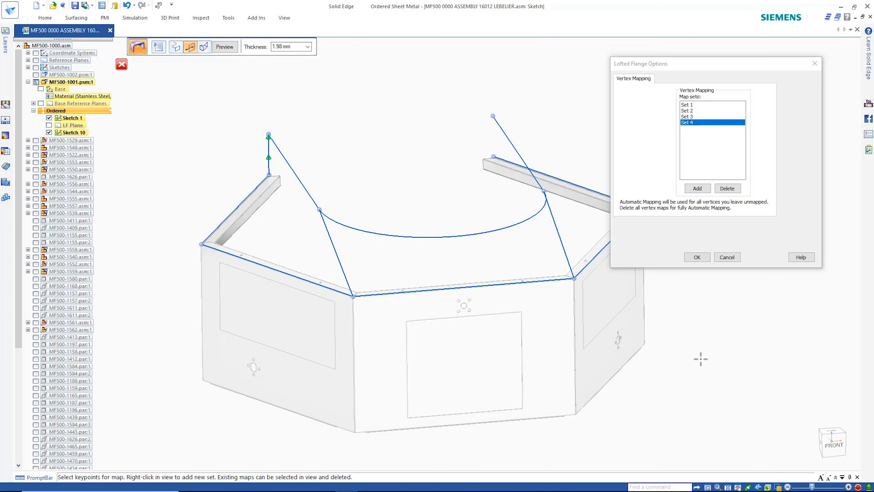
left_click(696, 256)
left_click(203, 130)
middle_click_drag(379, 68, 373, 108)
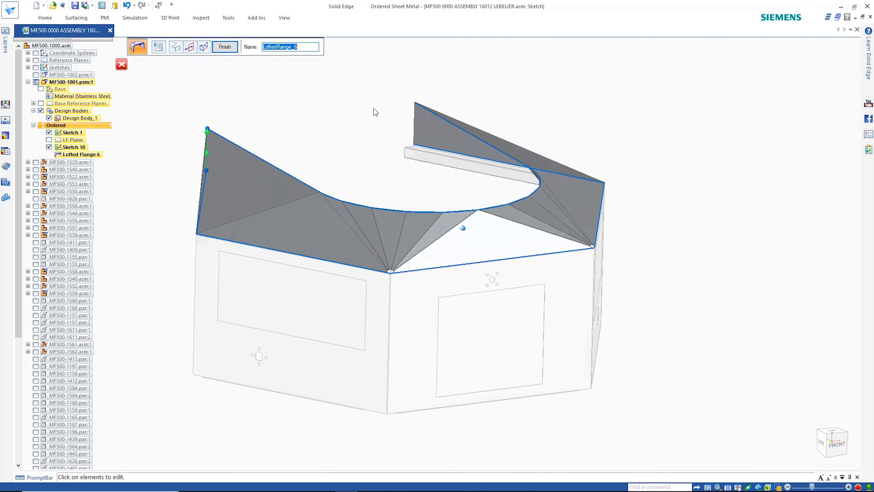
Step: Adjust the auto relief options at the lofted flange's corner and finish the feature
scroll(365, 248, "up", 6)
left_click(158, 47)
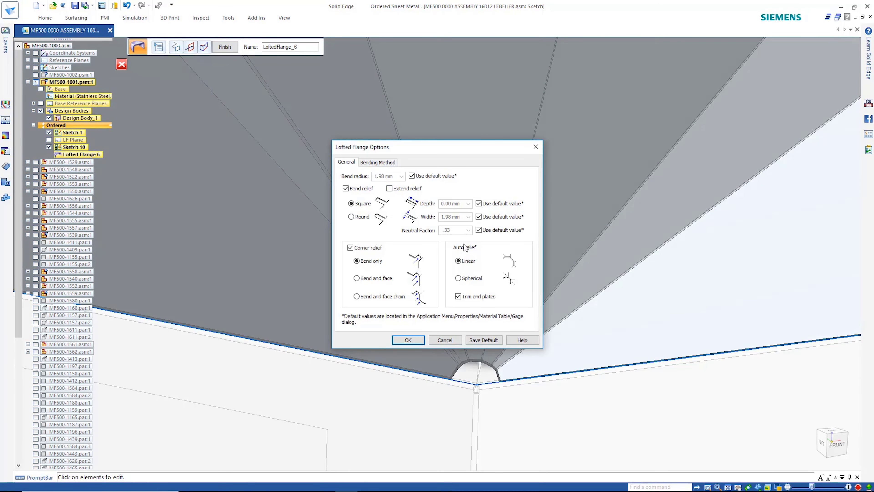
left_click(410, 339)
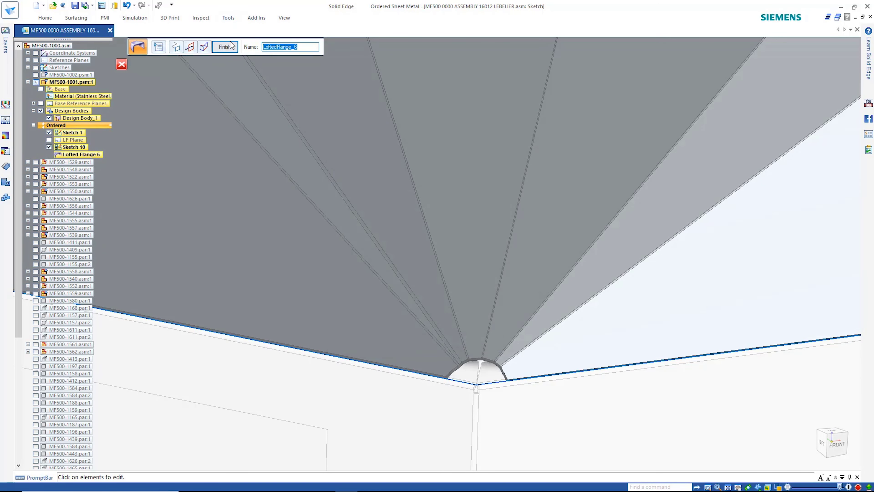
left_click(226, 46)
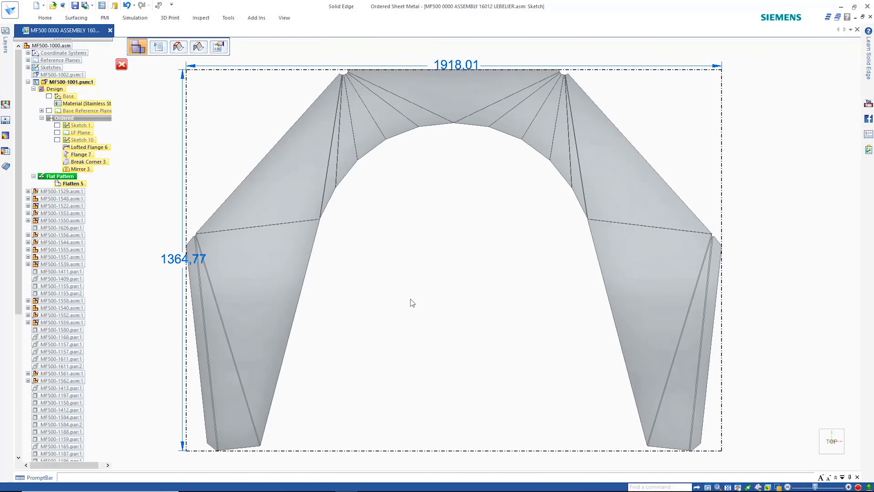
Step: Create a drawing of the top cover from its flat pattern and place the principal view on the sheet
left_click(87, 117)
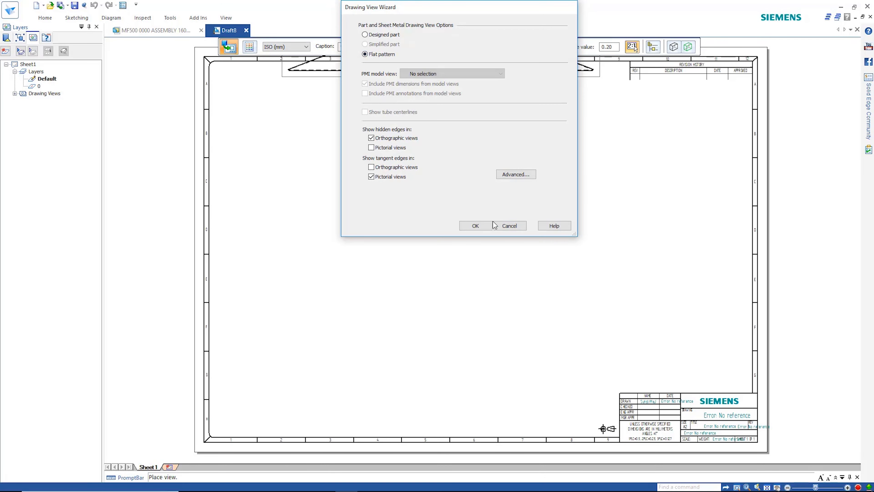
left_click(491, 224)
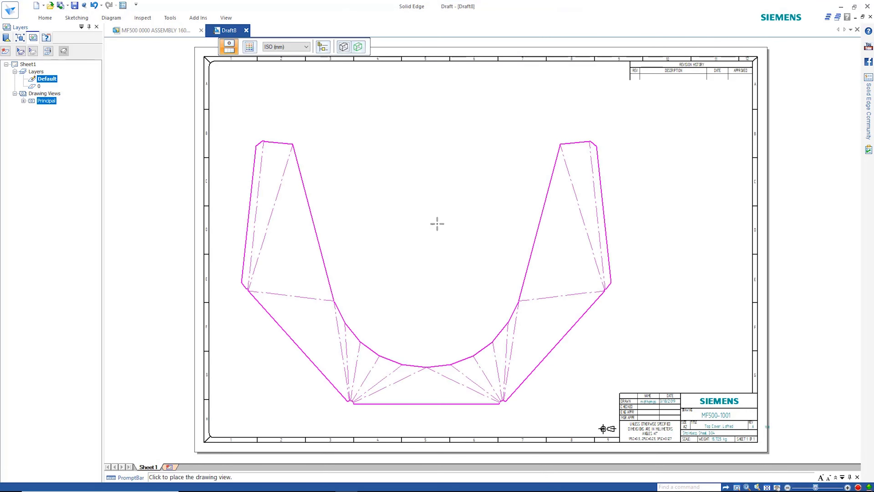
left_click(437, 224)
Step: Add a bend table for the flat pattern view, placing it above the title block
left_click(45, 17)
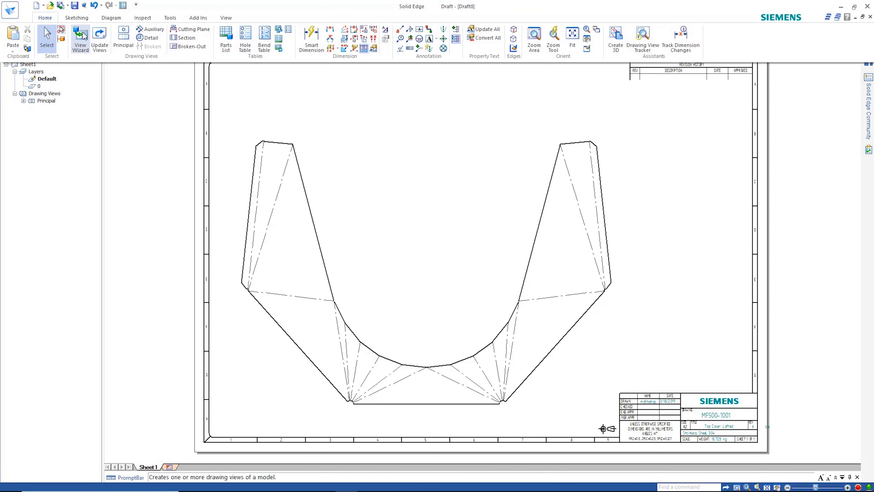
left_click(264, 34)
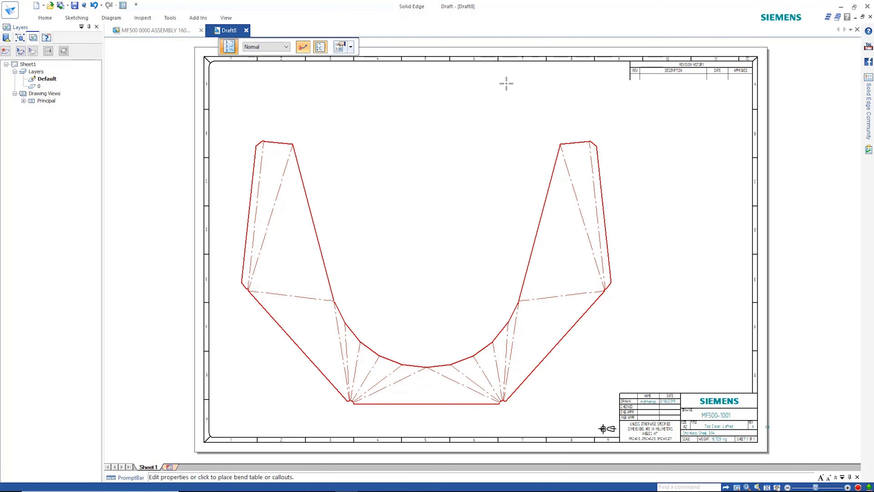
left_click(723, 252)
scroll(786, 144, "up", 5)
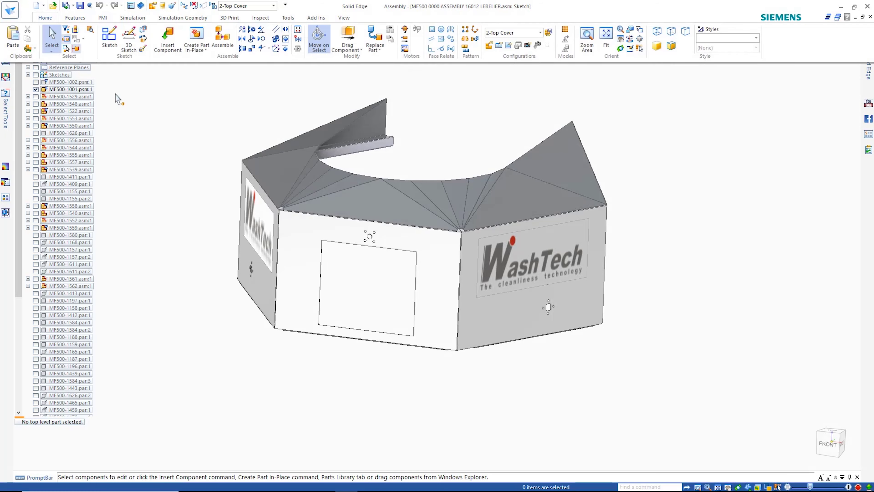
Step: Find the assembly components whose name contains 1732, including those in subassemblies
left_click(90, 30)
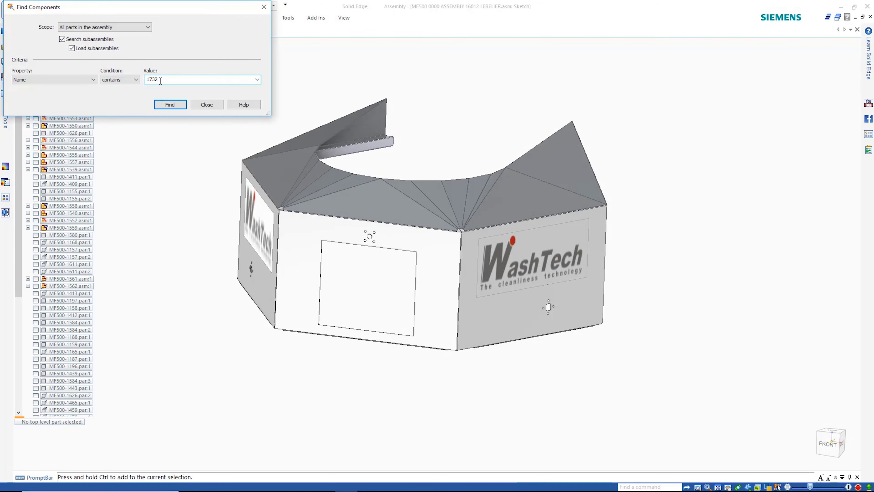
left_click(170, 104)
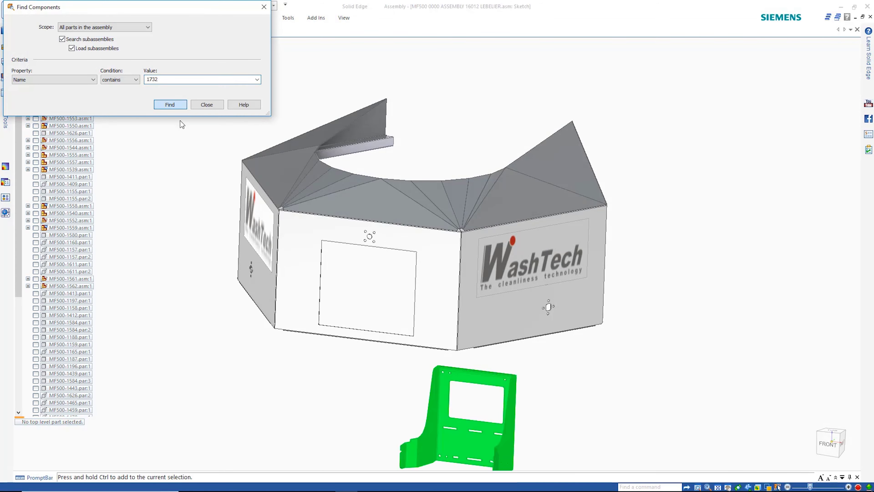
left_click(206, 105)
Step: Show only the found part MF500-1732.psm and open it for in-place editing
right_click(188, 159)
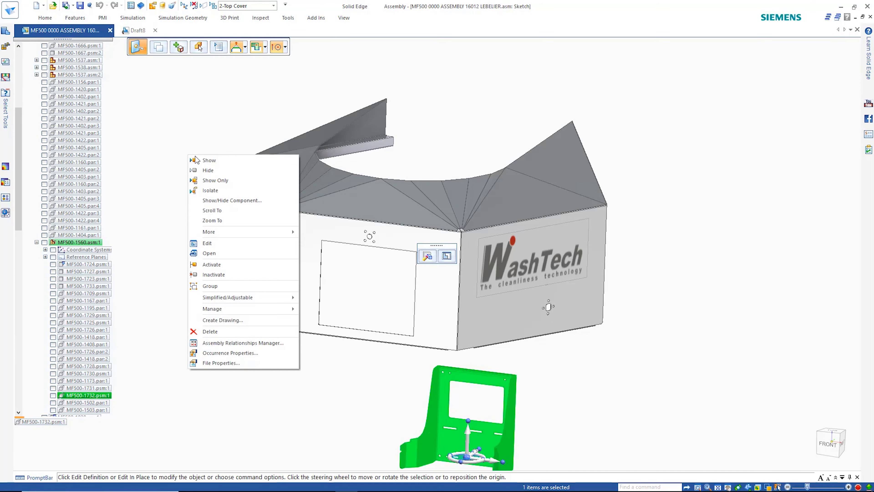
left_click(207, 182)
middle_click_drag(548, 262, 609, 218)
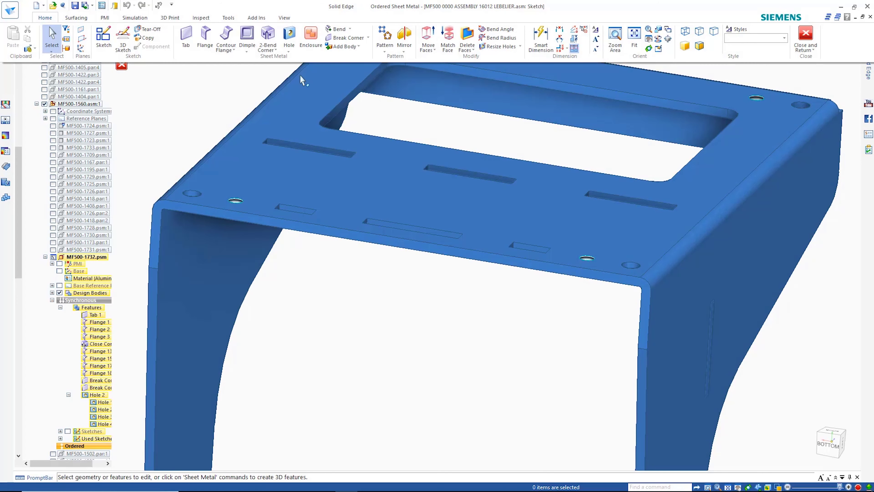
Step: Add circular bulge reliefs at the two front bend ends of the bracket and define their relief size
left_click(357, 82)
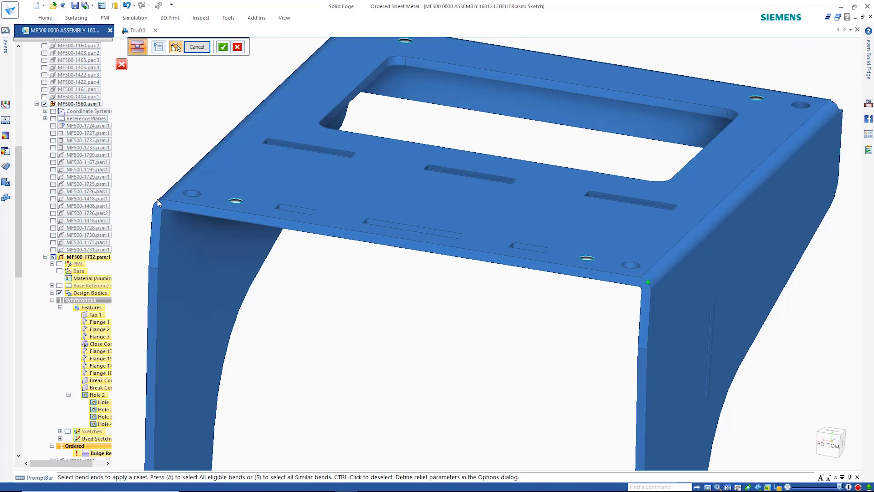
left_click(176, 46)
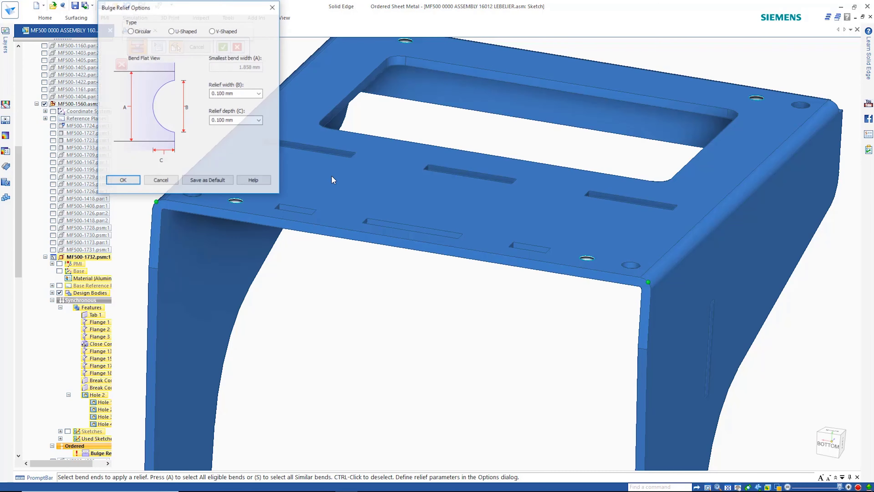
left_click_drag(245, 8, 448, 151)
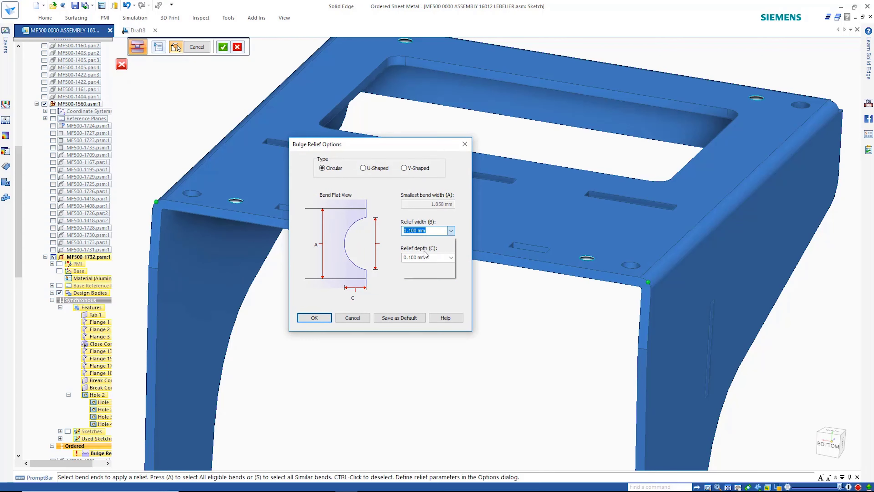
left_click(315, 318)
right_click(356, 317)
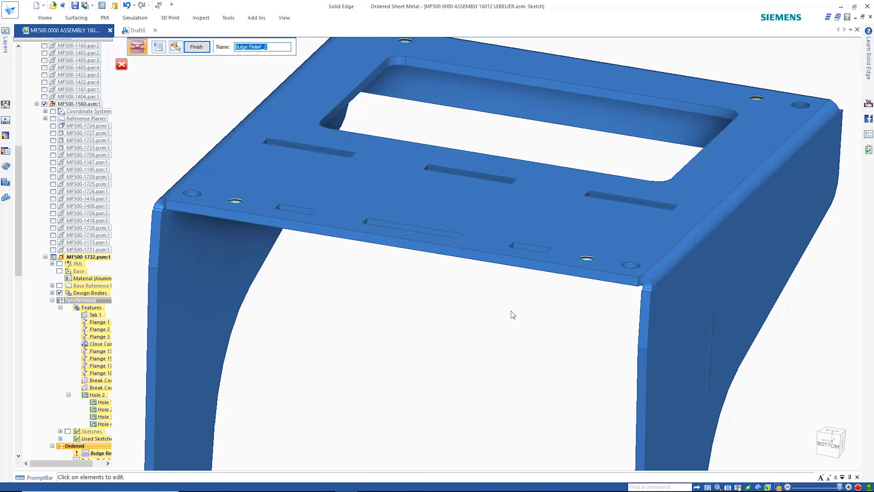
scroll(653, 292, "up", 5)
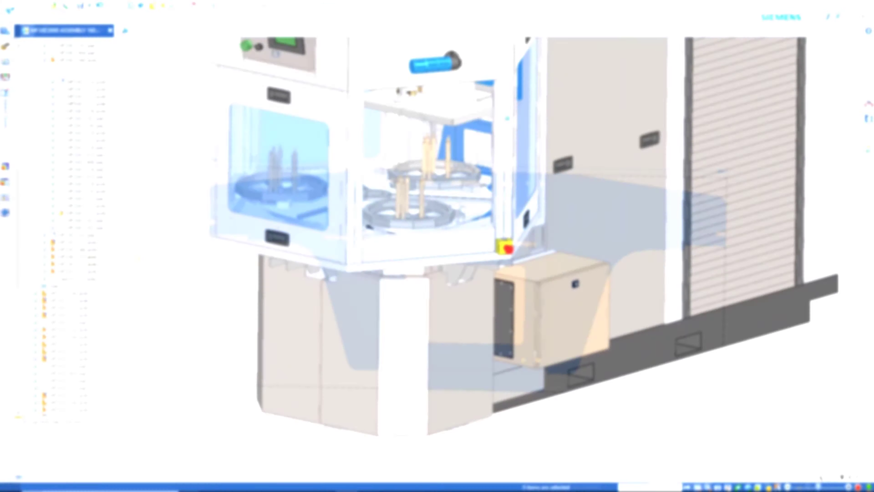
Step: Start a 3D Compare with MF500-1900.par as the reference model and MF500-2900.par as the working model
scroll(512, 228, "up", 10)
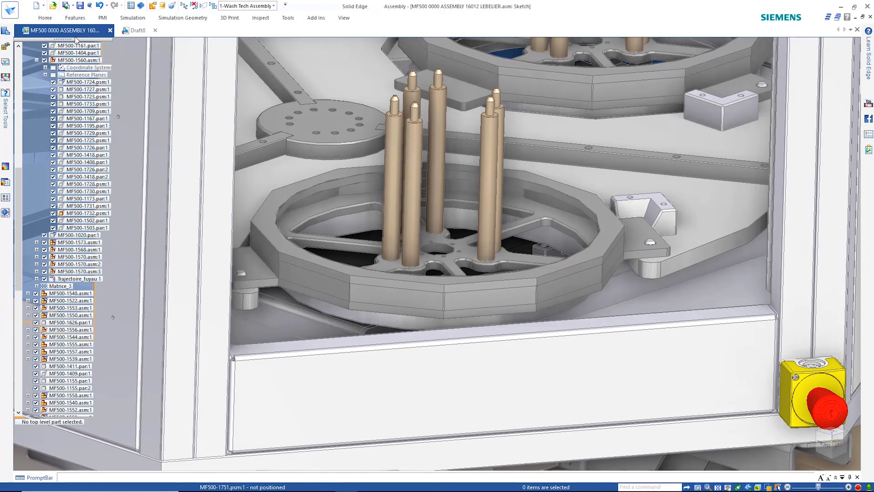
left_click(8, 13)
left_click(15, 220)
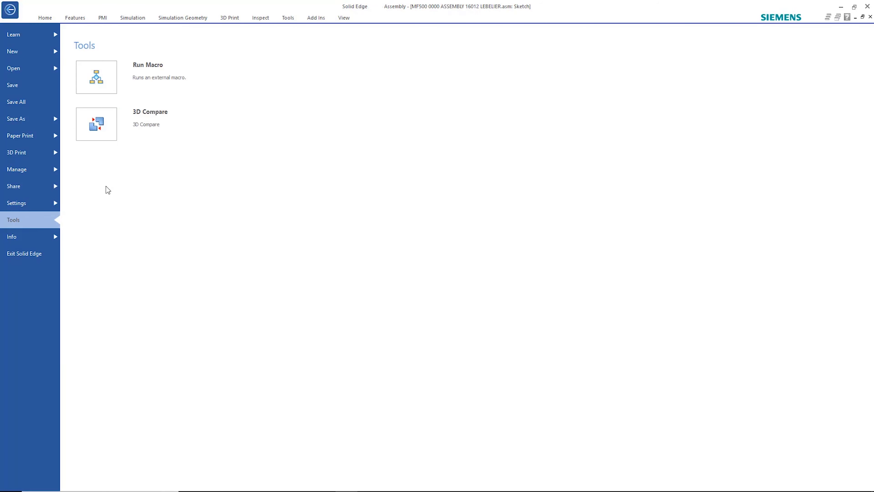
left_click(118, 124)
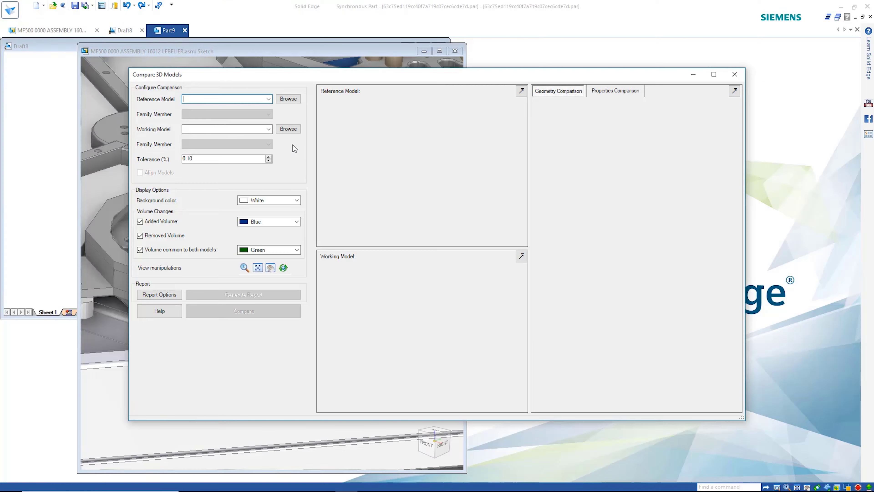
left_click(290, 100)
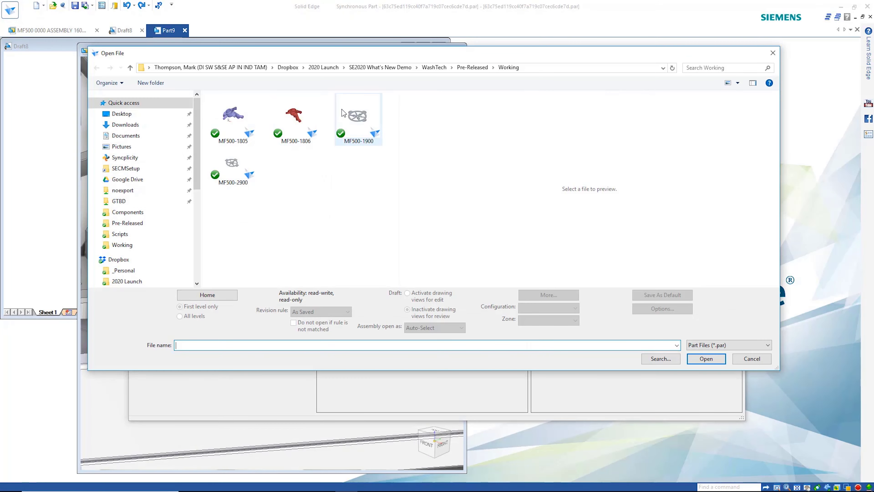
left_click(706, 359)
left_click(292, 131)
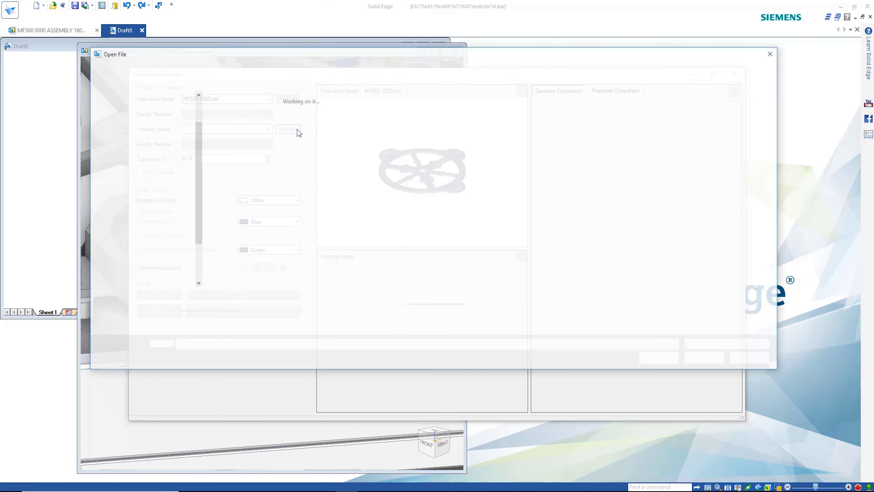
left_click(233, 164)
left_click(706, 358)
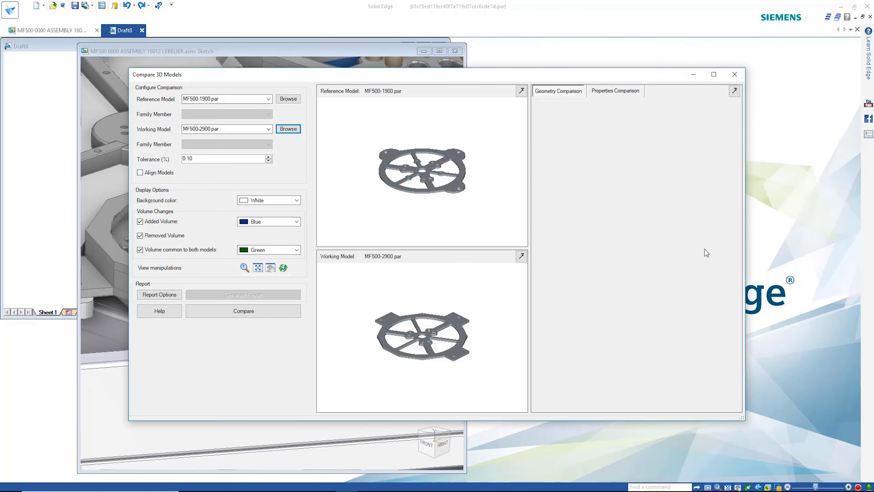
Step: Set the colour of the volume common to both models to Steel (red hot) and run the comparison
left_click(292, 251)
left_click(250, 348)
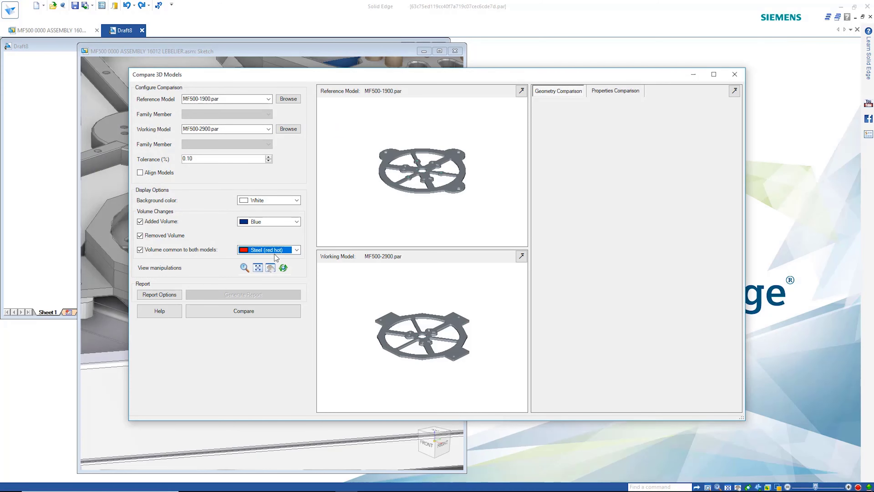
left_click(244, 311)
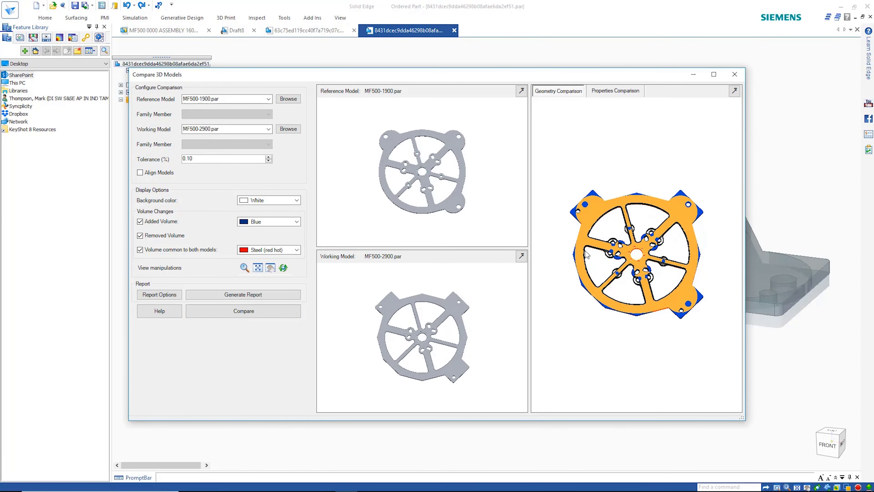
Step: Examine the geometry differences between the two fixture bases and review their property comparison
middle_click_drag(585, 254, 635, 185)
scroll(635, 184, "up", 5)
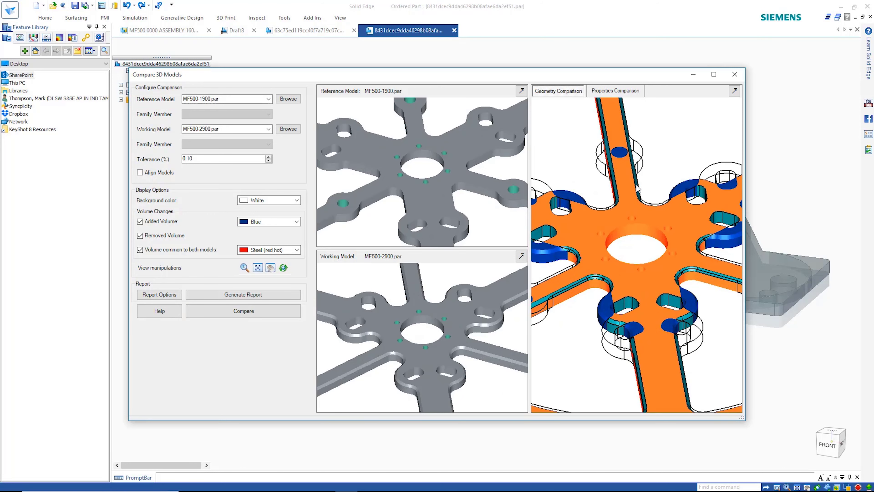
scroll(637, 187, "down", 5)
left_click(630, 91)
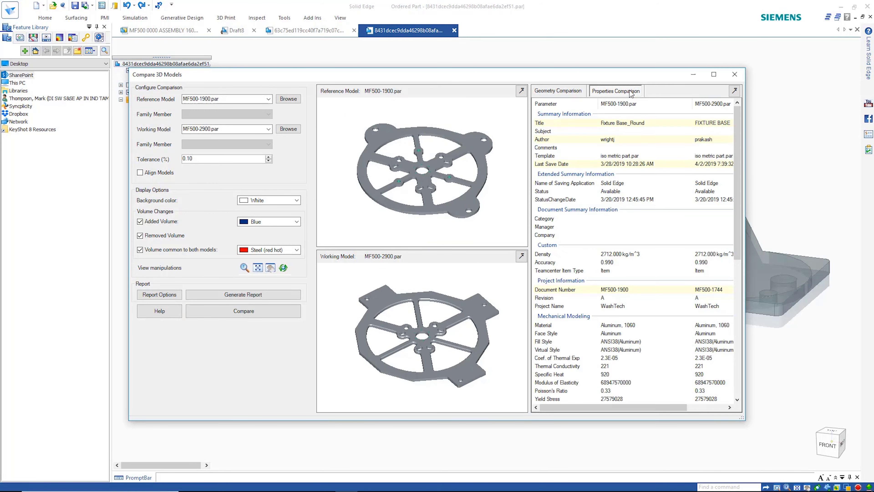
left_click_drag(739, 137, 737, 274)
left_click(561, 92)
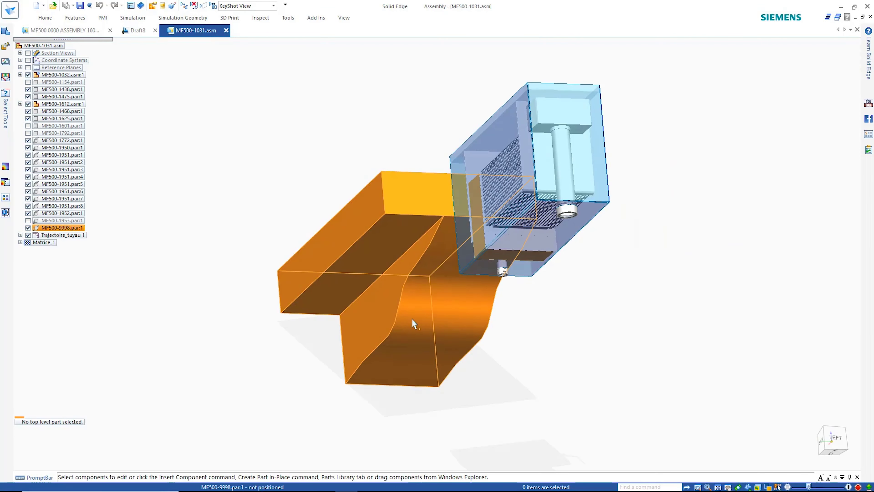
Step: Send the MF500-1031 assembly to KeyShot for rendering
left_click(287, 18)
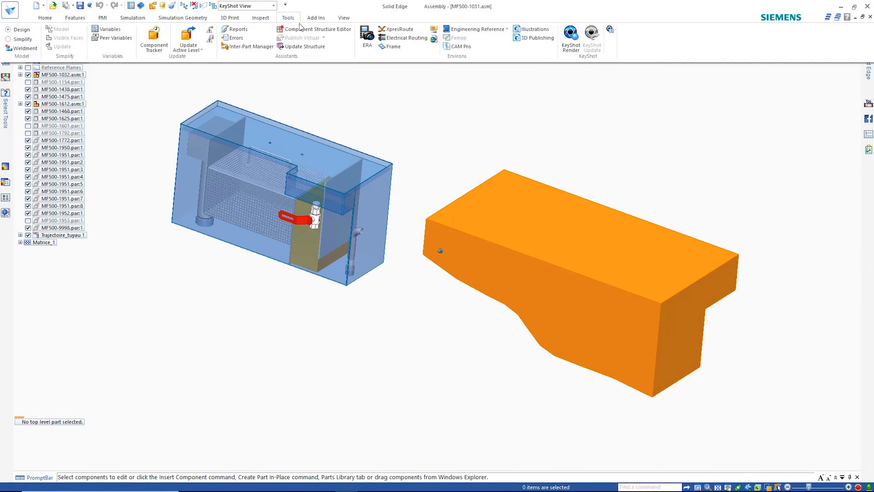
left_click(582, 47)
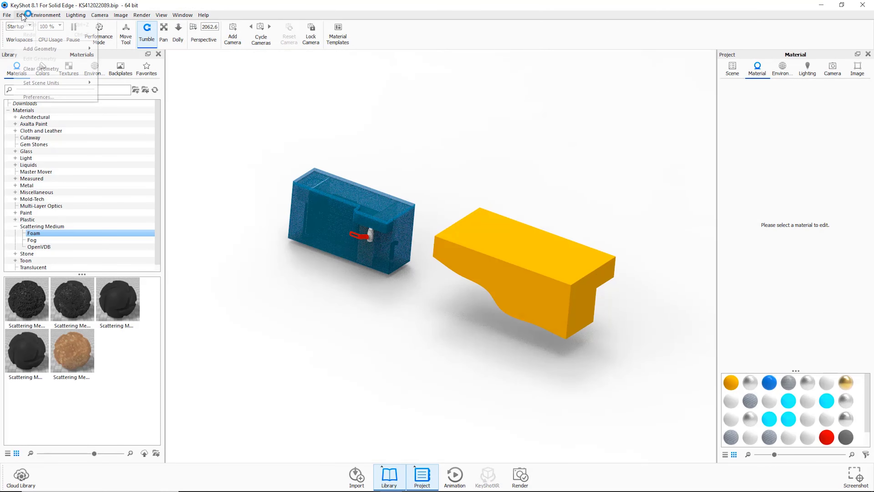
mouse_move(37, 50)
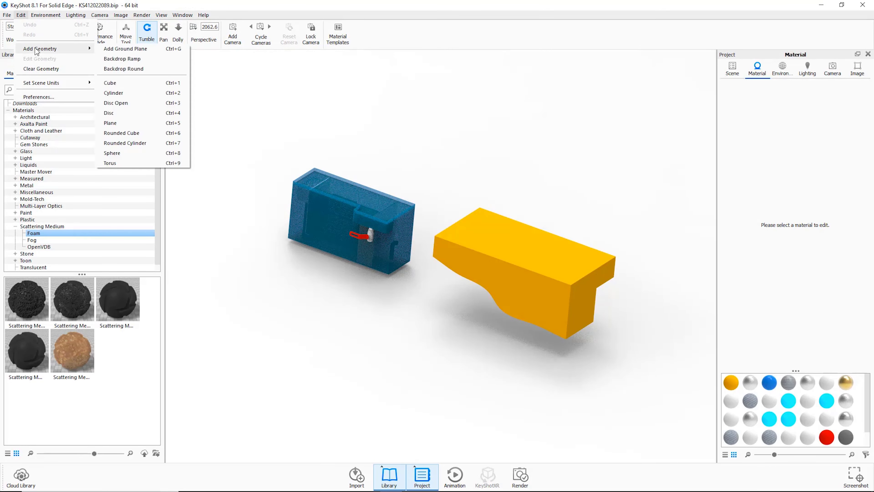
left_click(558, 138)
Step: Change the material type of the orange block MF500-9998.par to Cutaway
double_click(530, 262)
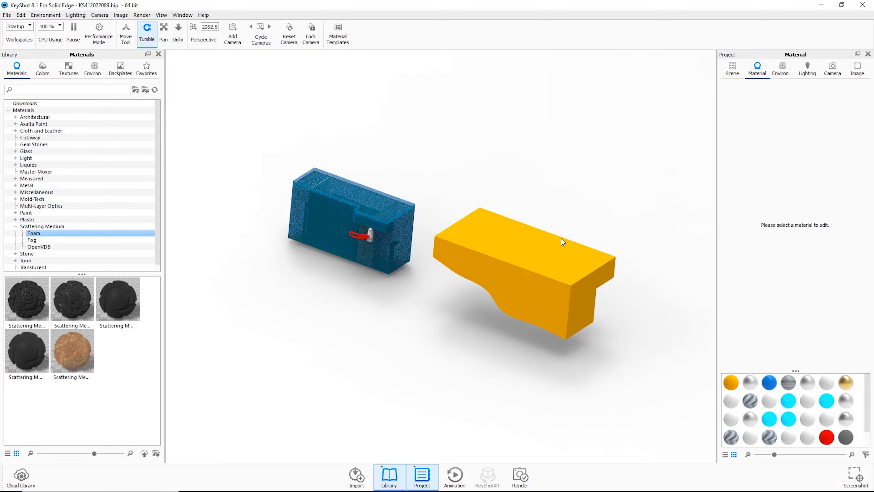
left_click(837, 118)
left_click(816, 303)
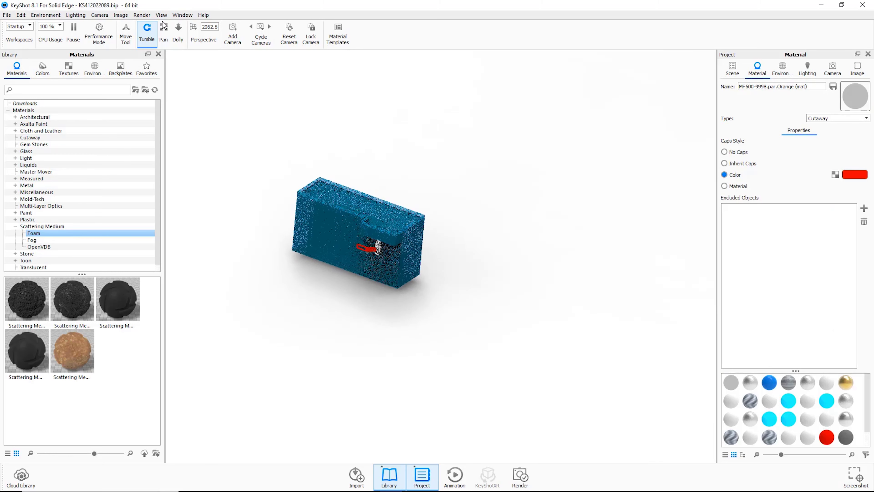
Step: Set the camera's perspective value to 40
left_click(203, 26)
type("40")
key("Return")
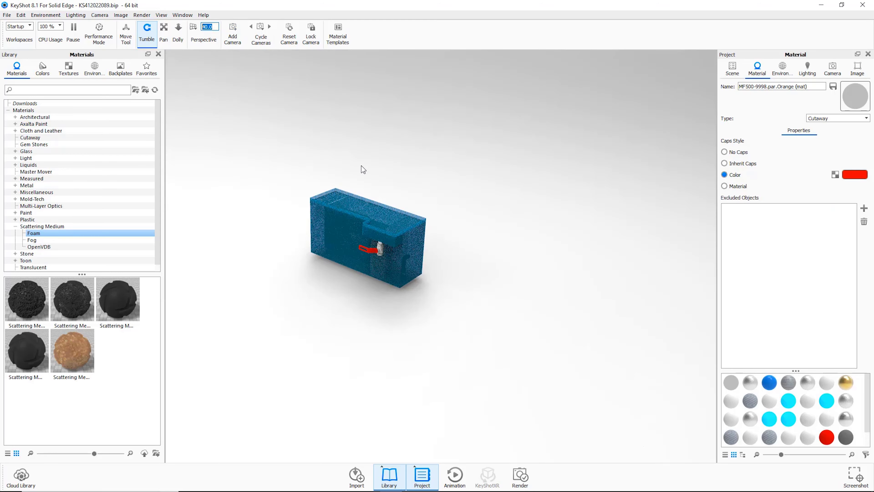
Step: Move the cutaway block MF500-9998.par:1 about -0.94 along X so that it cuts through the blue tank
left_click(732, 69)
left_click(740, 121)
left_click(789, 206)
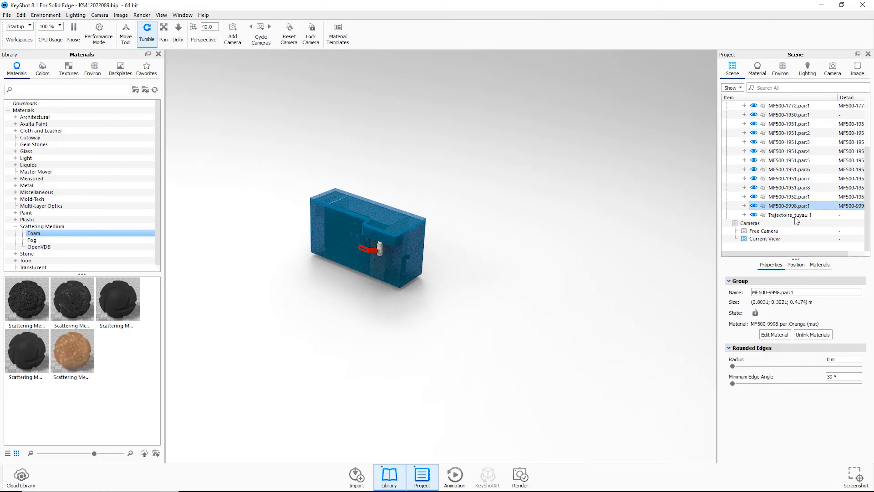
left_click(797, 265)
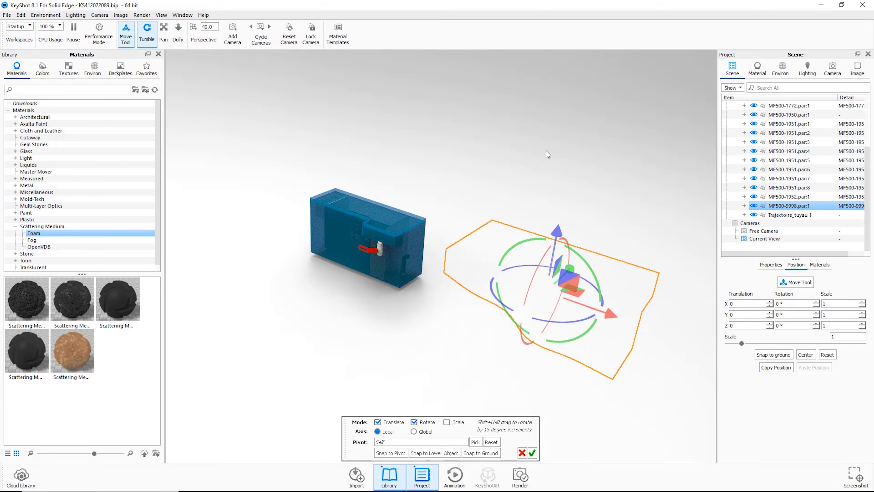
scroll(489, 145, "up", 6)
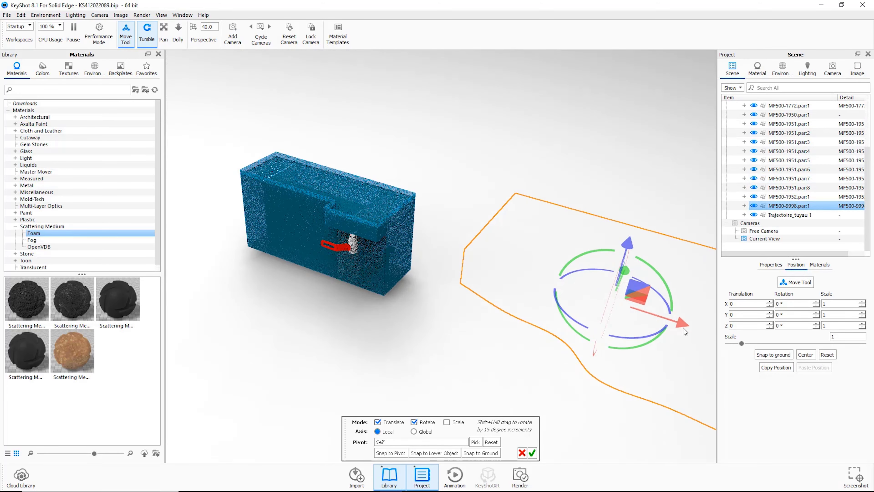
left_click_drag(684, 326, 371, 226)
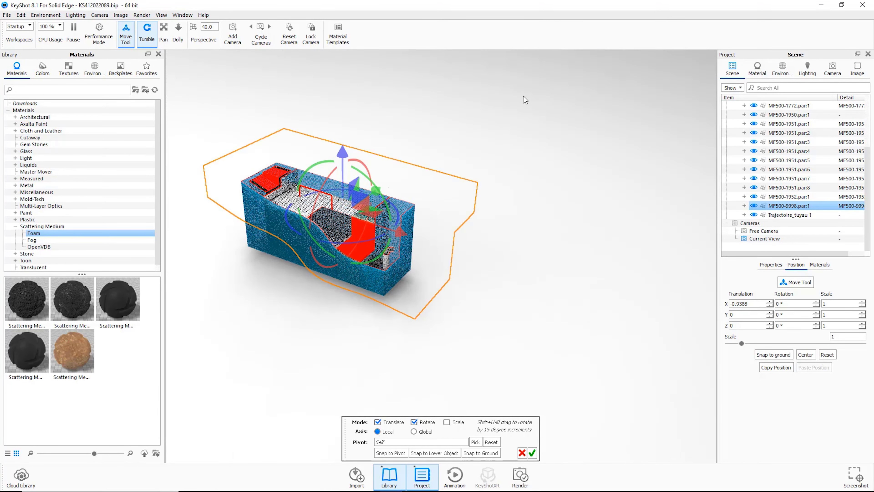
Step: Exclude the perforated basket MF500-1612.asm:1 from the cutaway and accept the block's new position
scroll(594, 136, "up", 5)
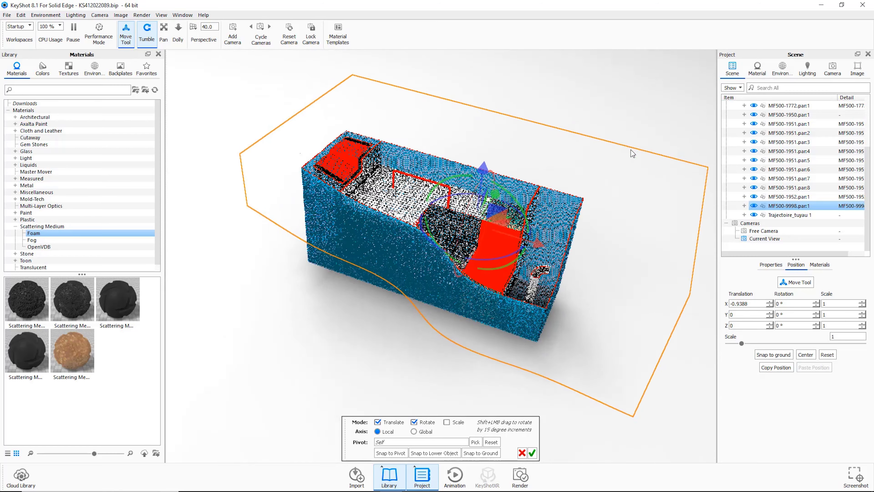
left_click(757, 69)
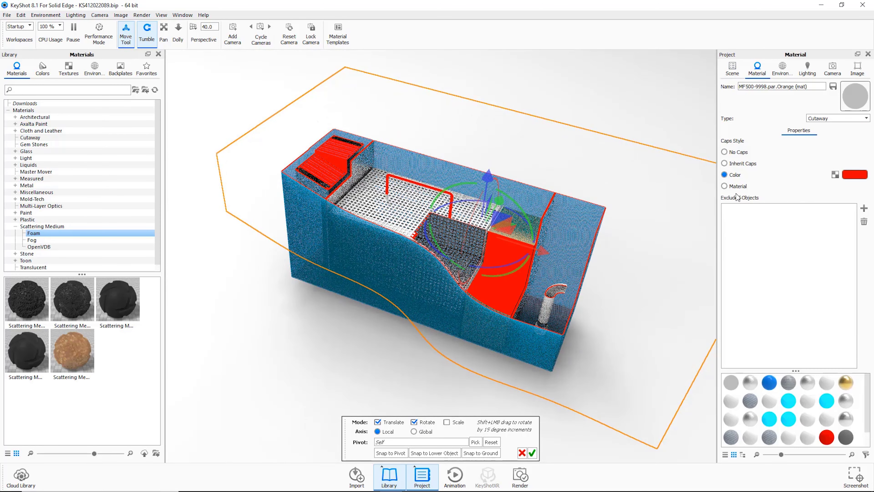
left_click(864, 210)
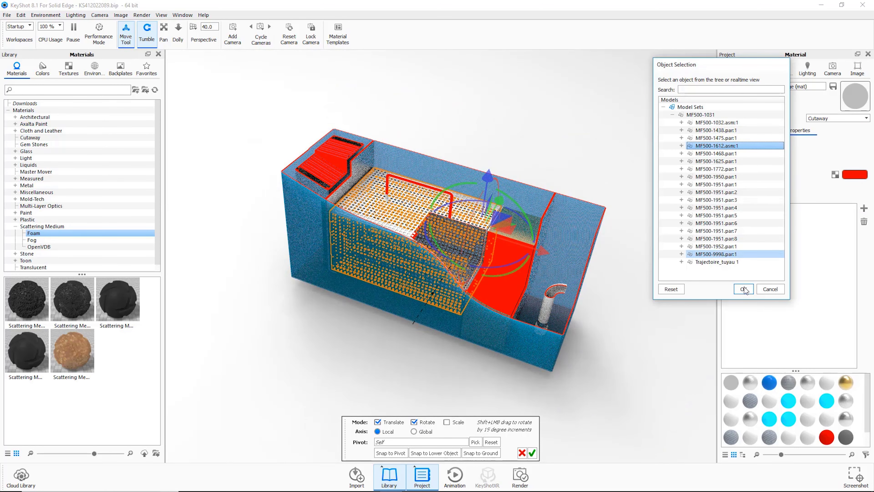
left_click(743, 289)
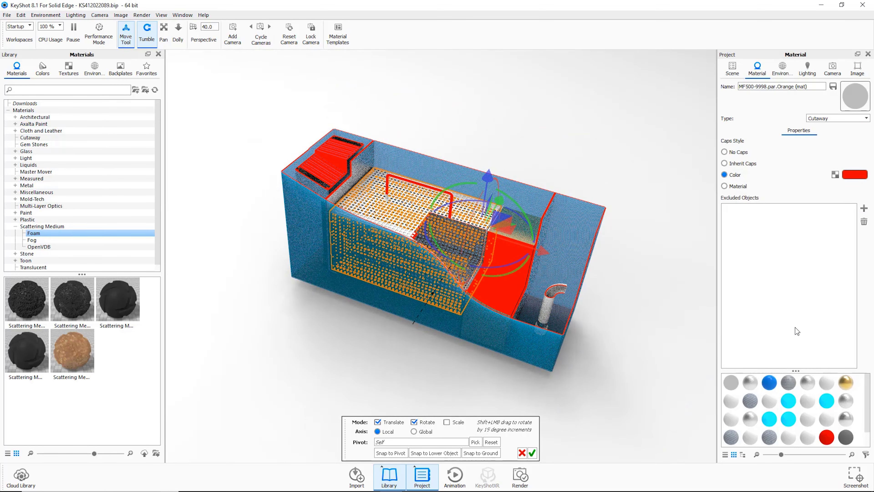
left_click(532, 453)
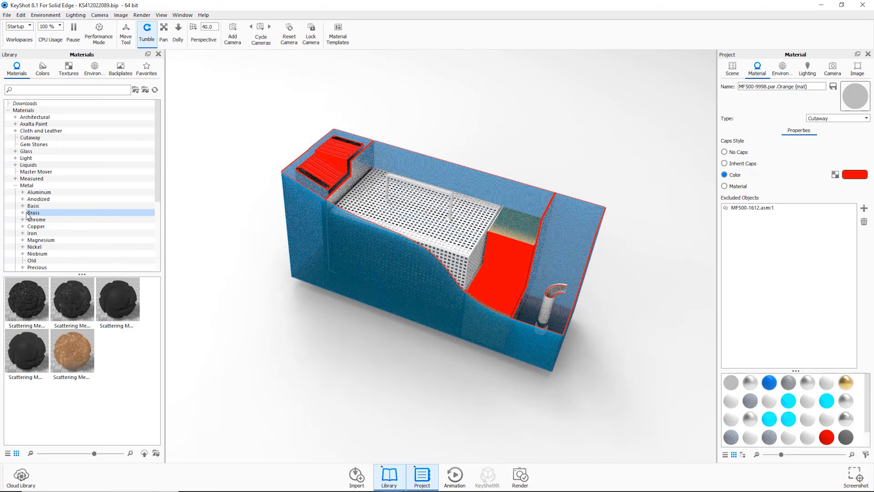
Step: Apply the Brass Polished material to the perforated basket
left_click(40, 220)
left_click_drag(382, 215, 458, 265)
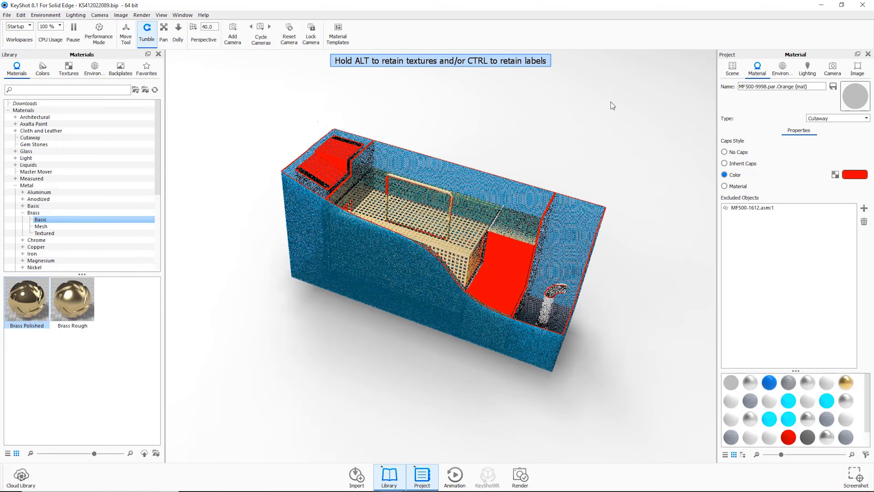
Step: Set the cutaway to Inherit Caps, applying a black foam scattering medium to the sectioned inner block and the brown foam to the slatted plates
left_click(16, 185)
left_click(16, 226)
left_click(34, 234)
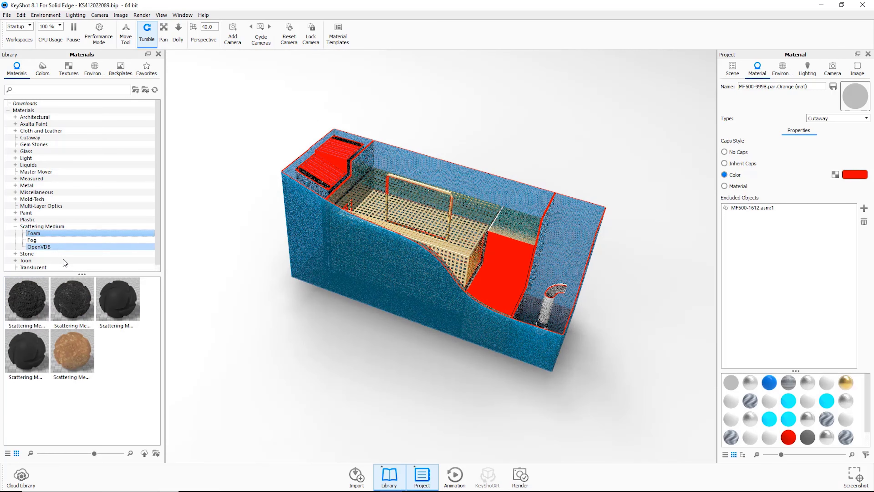
left_click_drag(56, 286, 515, 222)
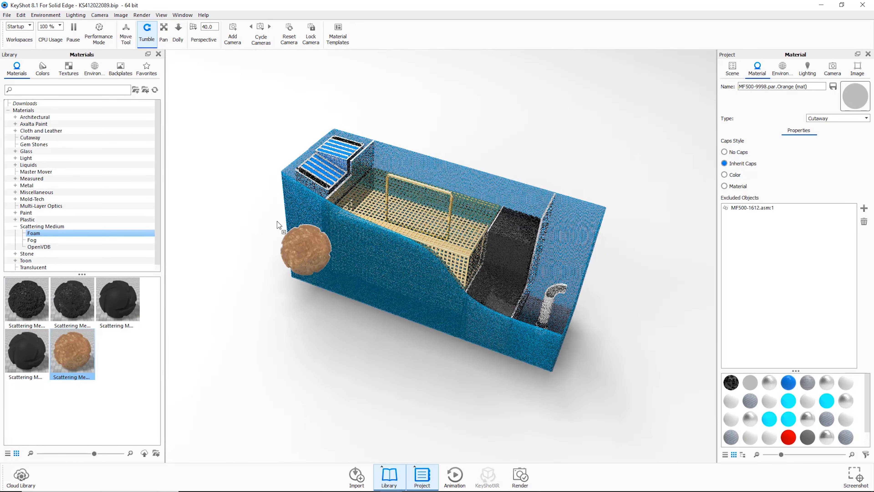
left_click_drag(279, 225, 320, 178)
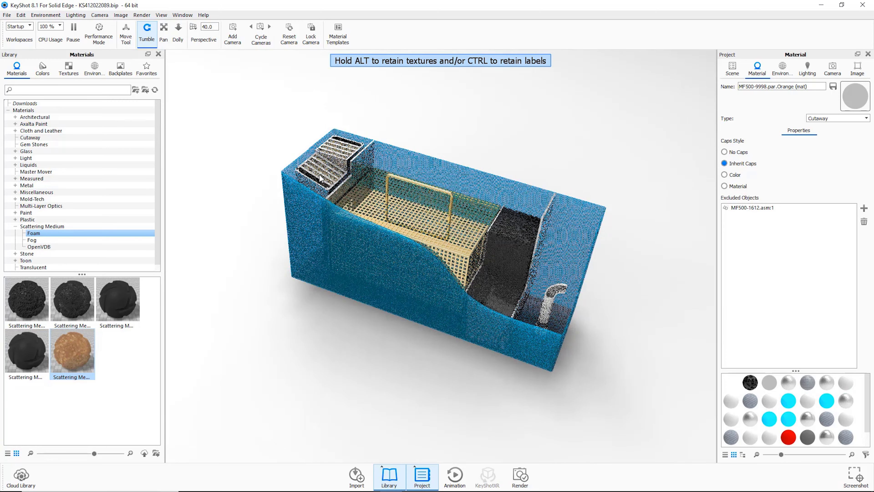